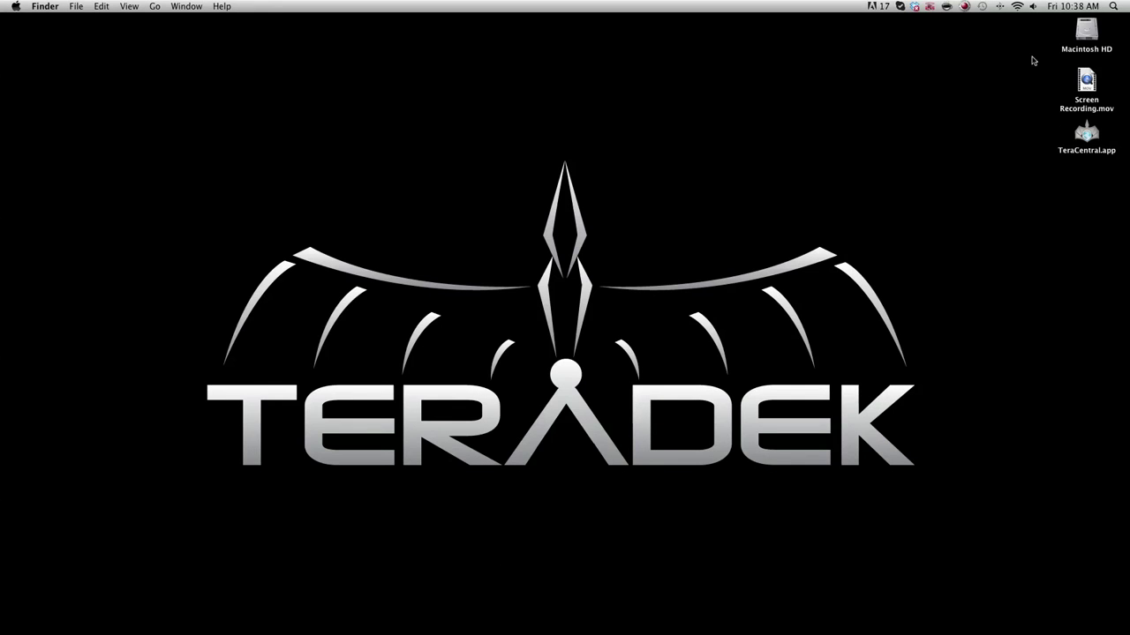
- Join the Teranet-0223 Wi-Fi network and sign in to the Cube 155 00223 console through TeraCentral, using the admin account's password
left_click(1018, 7)
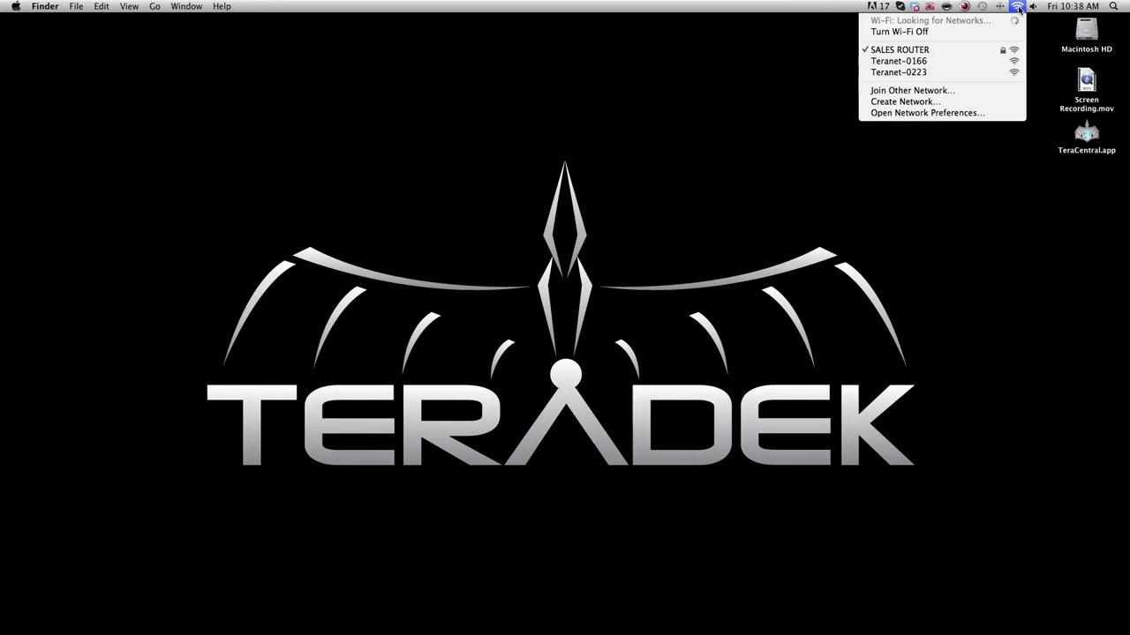
left_click(981, 73)
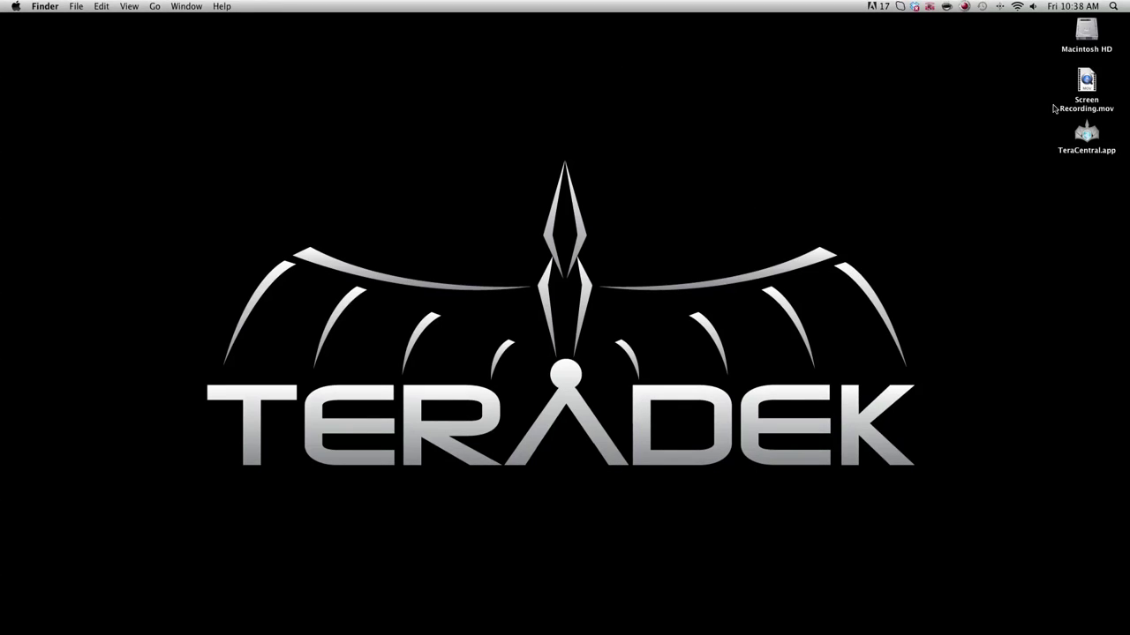
double_click(1091, 131)
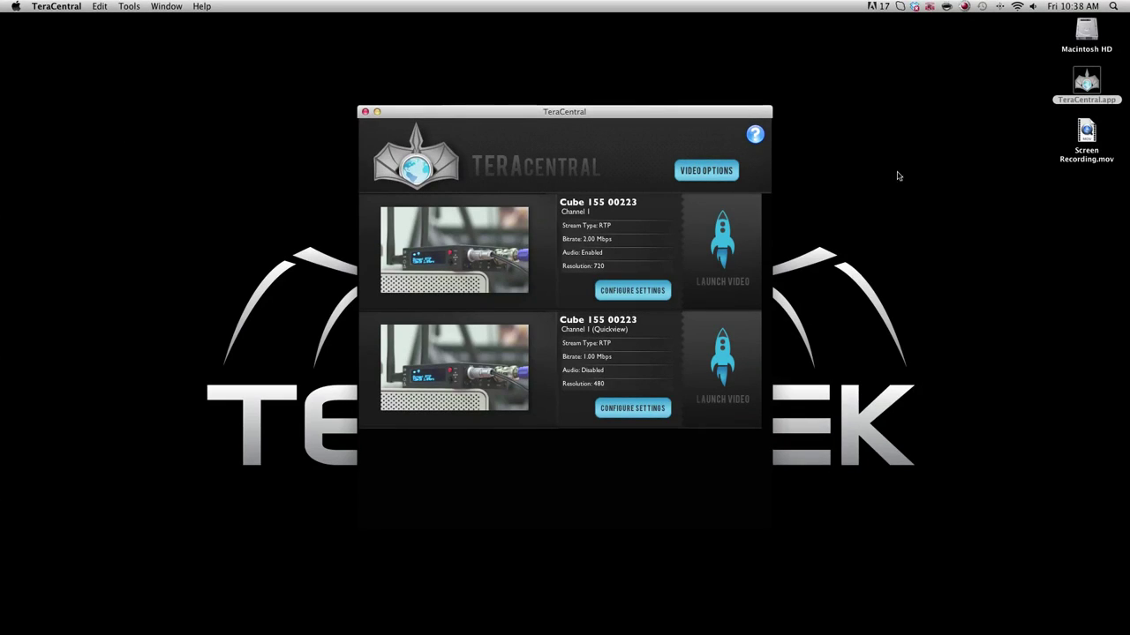
left_click(599, 293)
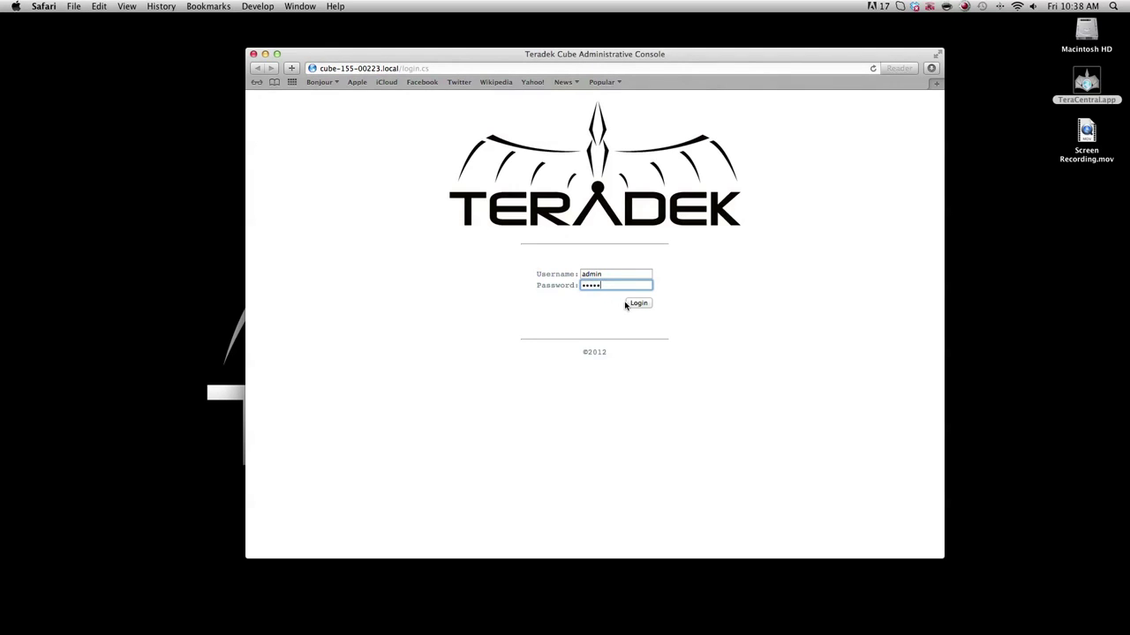
left_click(635, 304)
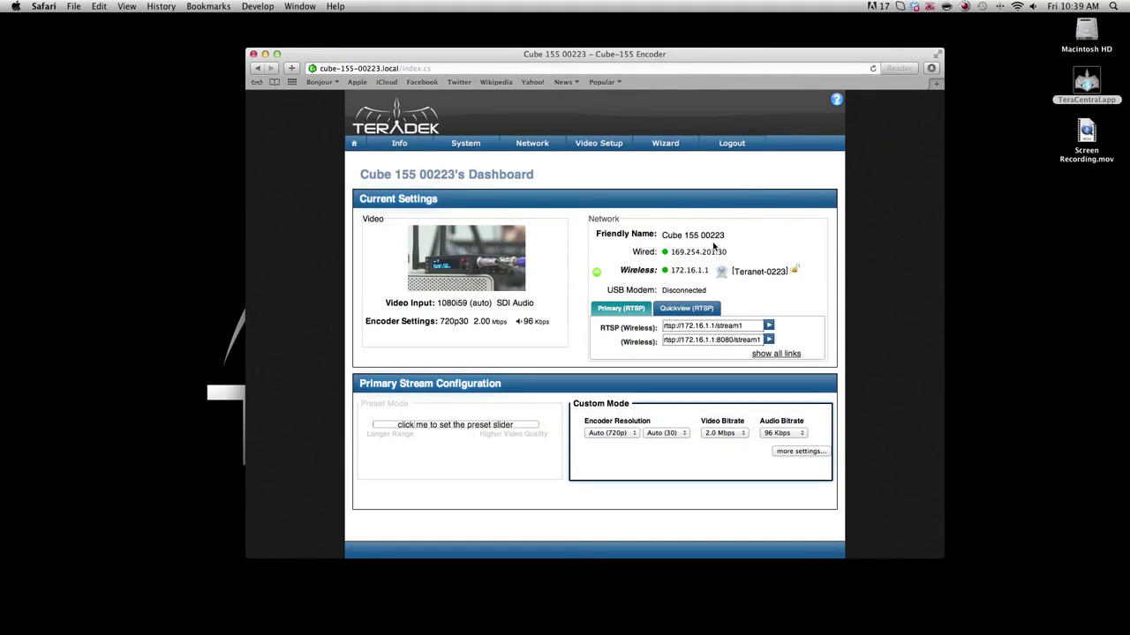
- In the encoder's network configuration, set the wireless mode to Infrastructure (Slave)
left_click(550, 159)
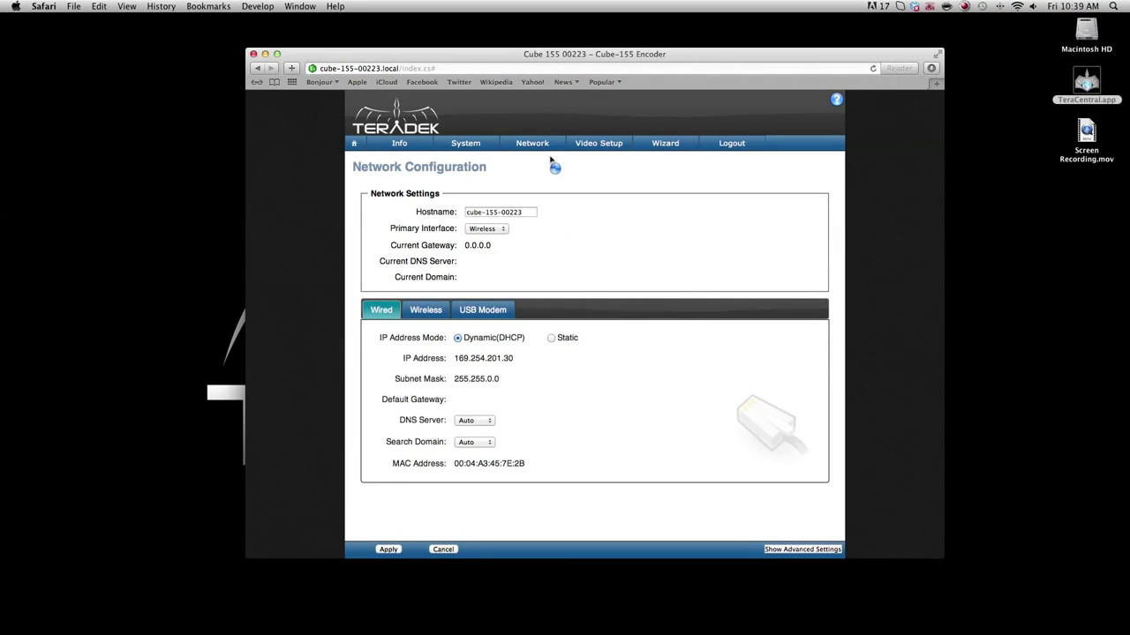
left_click(433, 309)
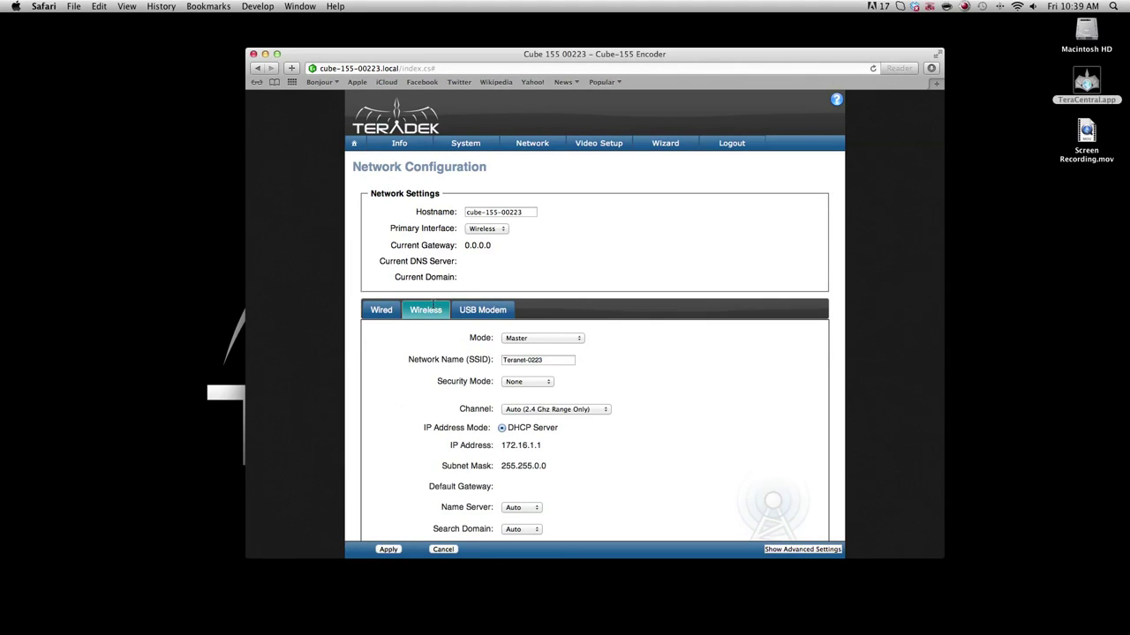
left_click(554, 338)
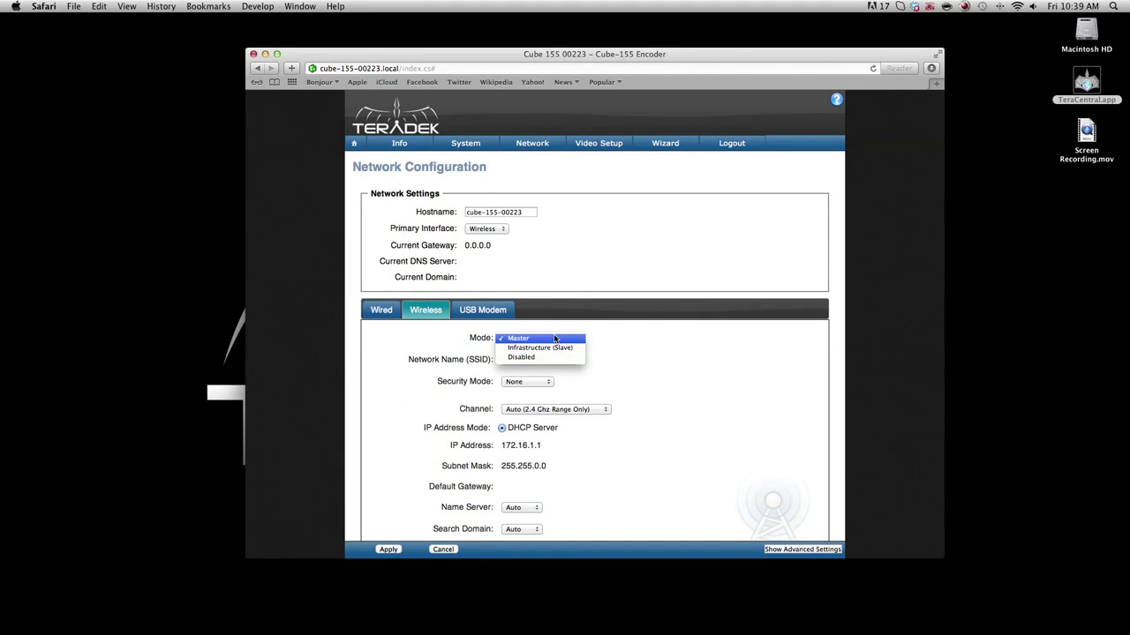
left_click(565, 349)
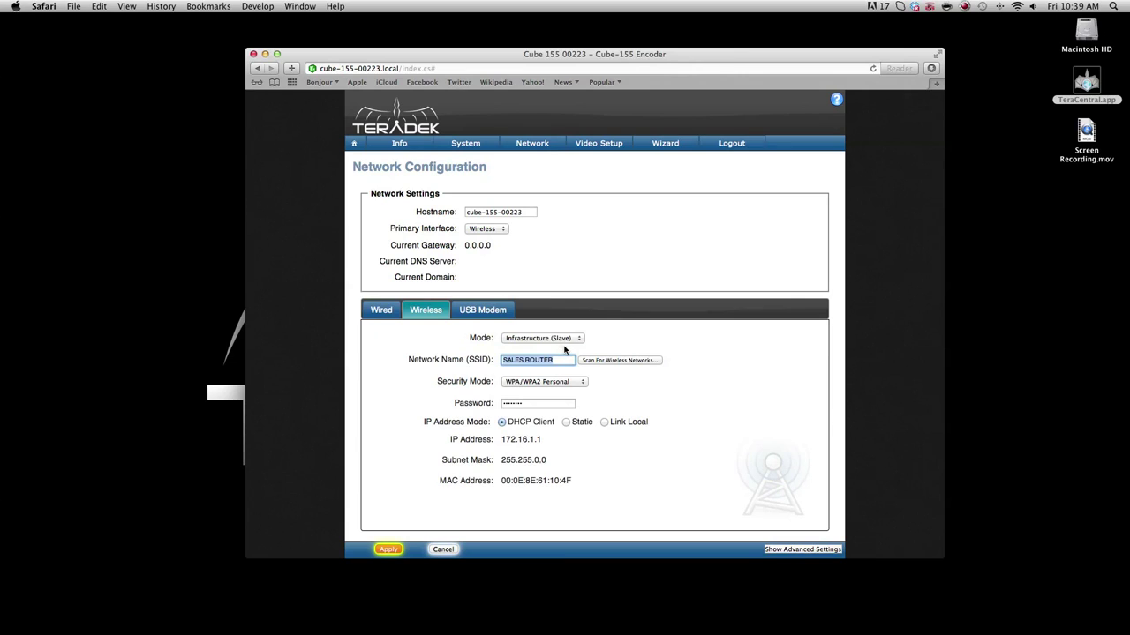
- Scan for wireless networks, choose SALES ROUTER for the encoder, enter the Wi-Fi password and apply the settings
left_click(614, 361)
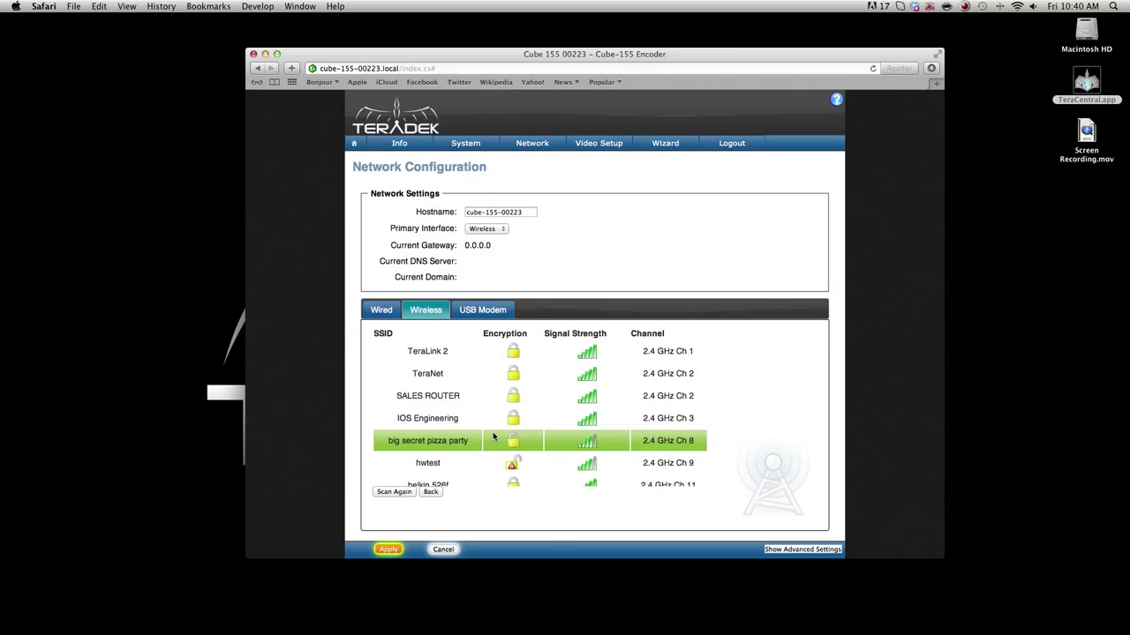
left_click(443, 402)
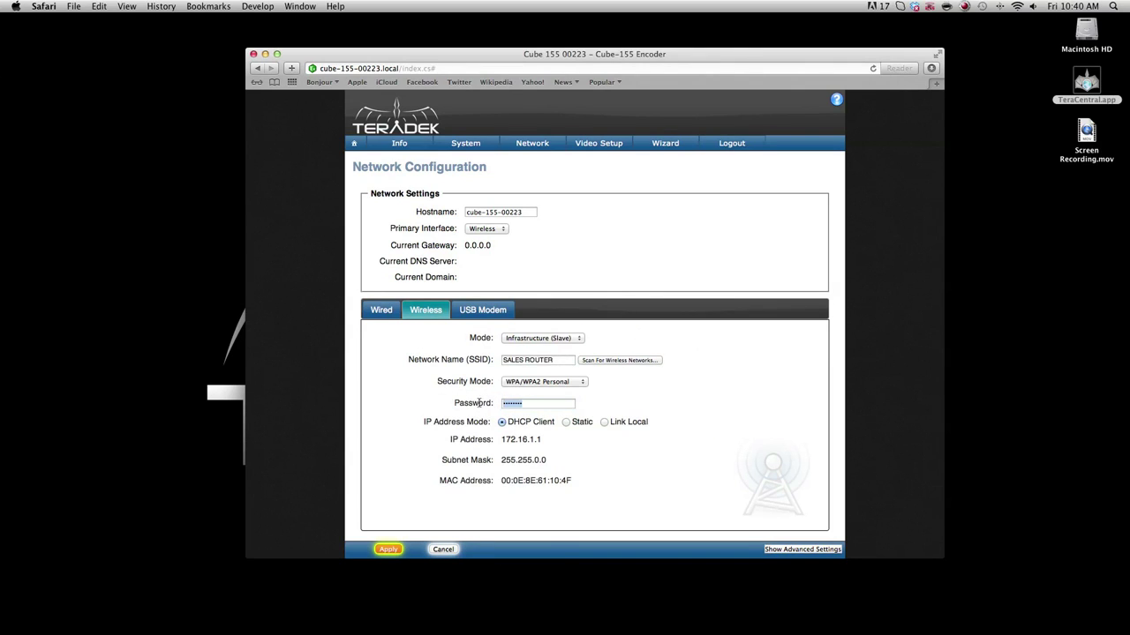
double_click(525, 404)
type("••••••••••")
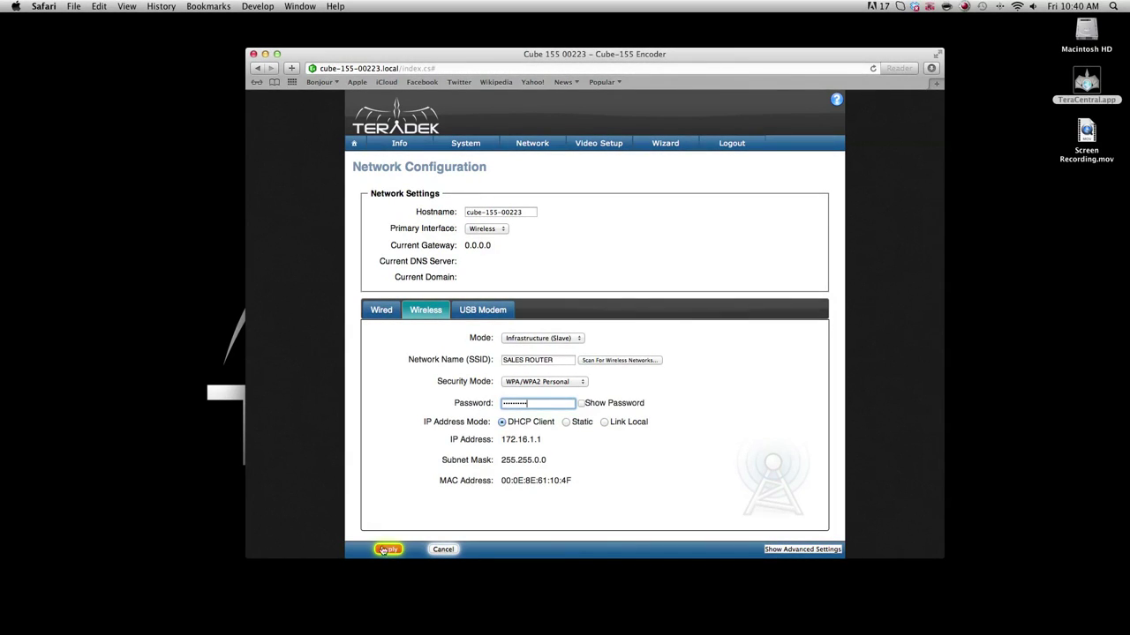
left_click(388, 549)
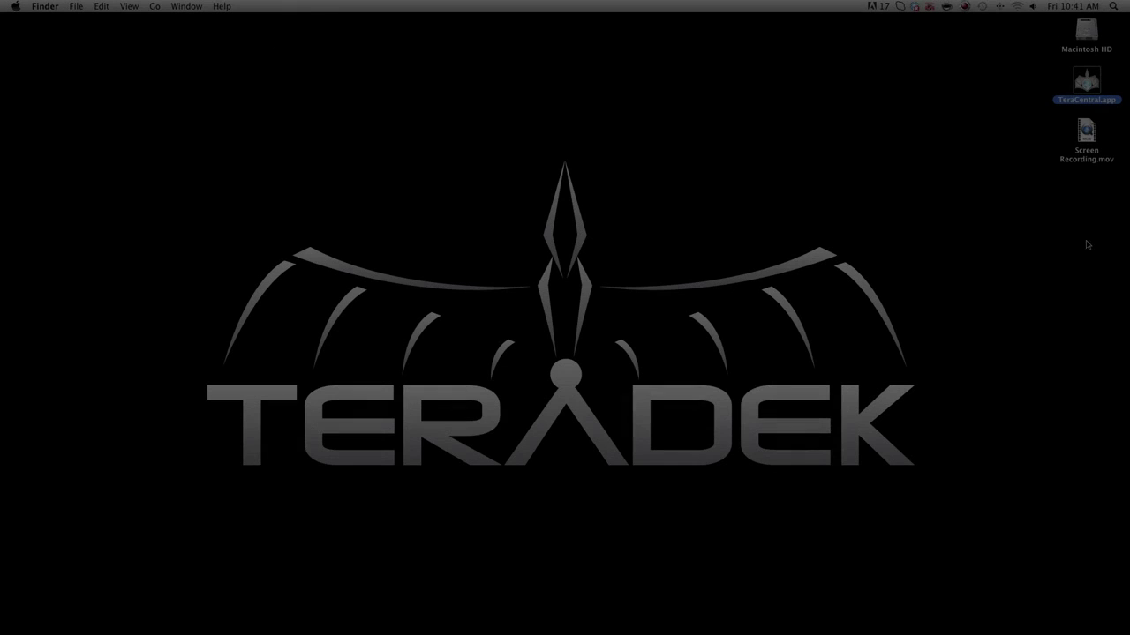
- Join the Teranet-0166 Wi-Fi network and sign in to the Cube 455 00166 console through TeraCentral, using the admin account's password
left_click(1016, 6)
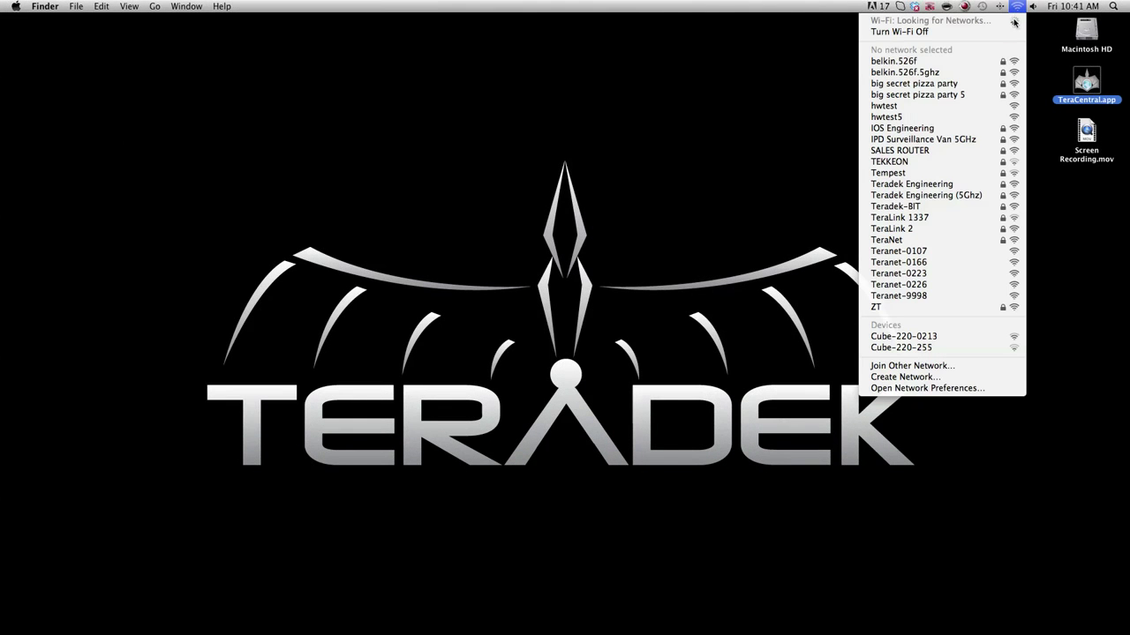
left_click(966, 263)
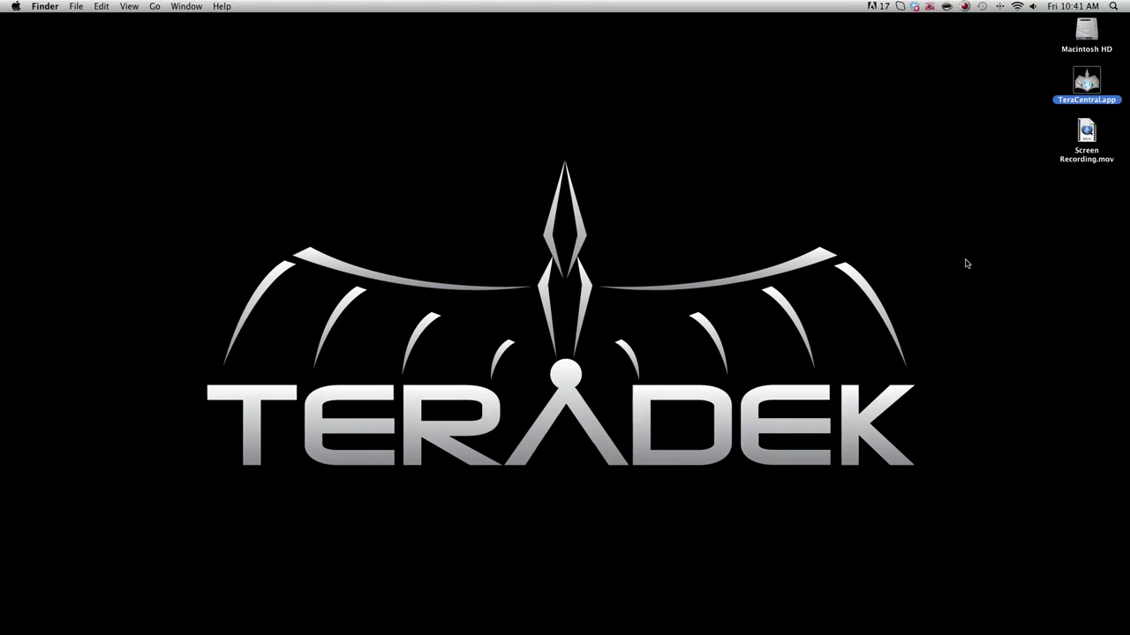
double_click(1093, 87)
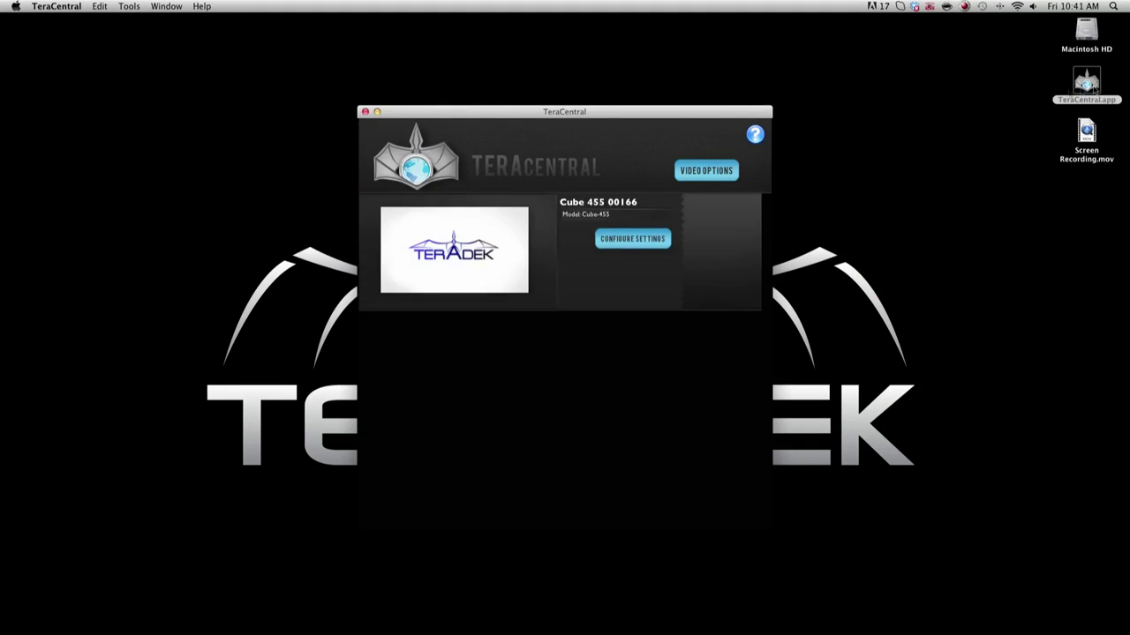
left_click(658, 240)
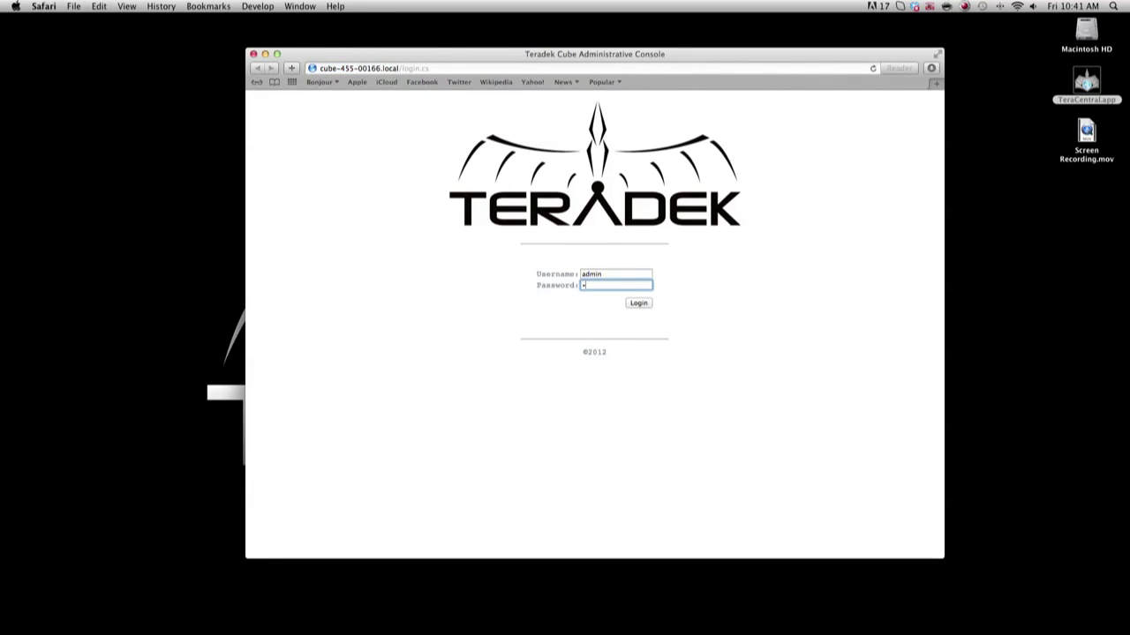
left_click(639, 303)
left_click(650, 222)
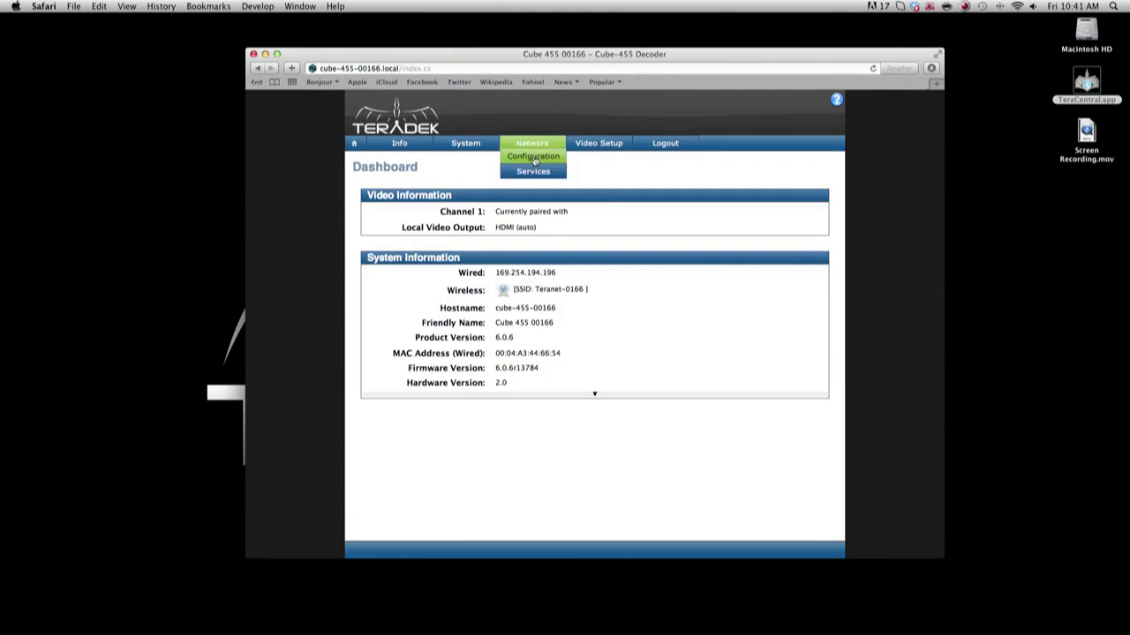
- In the decoder's network configuration, set the wireless mode to Infrastructure (Slave)
left_click(533, 159)
left_click(426, 310)
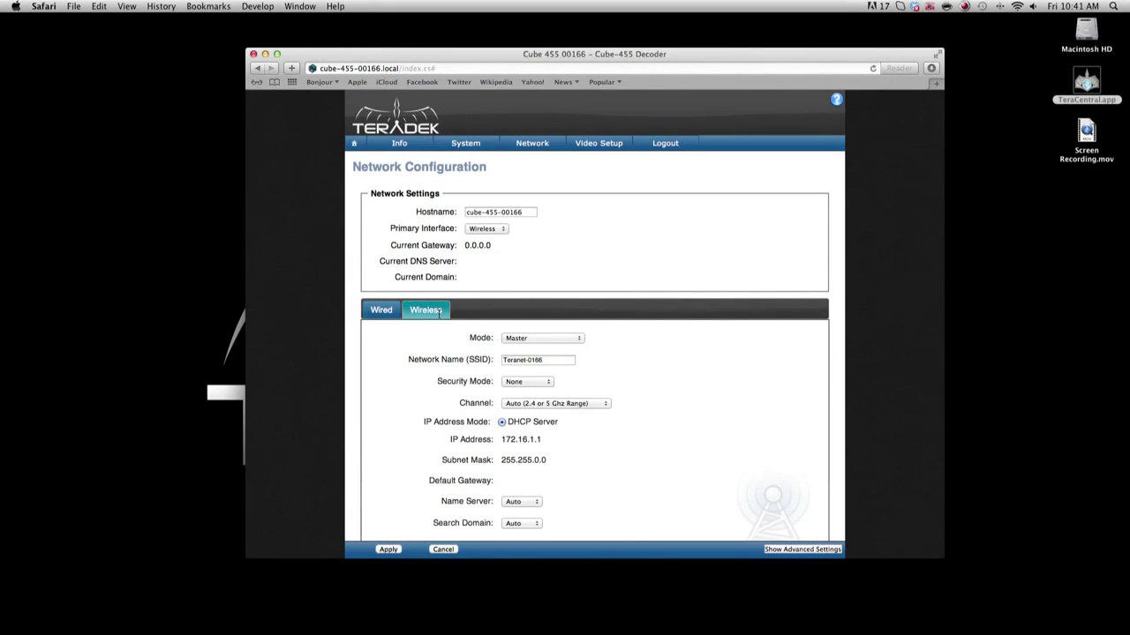
left_click(542, 338)
left_click(539, 348)
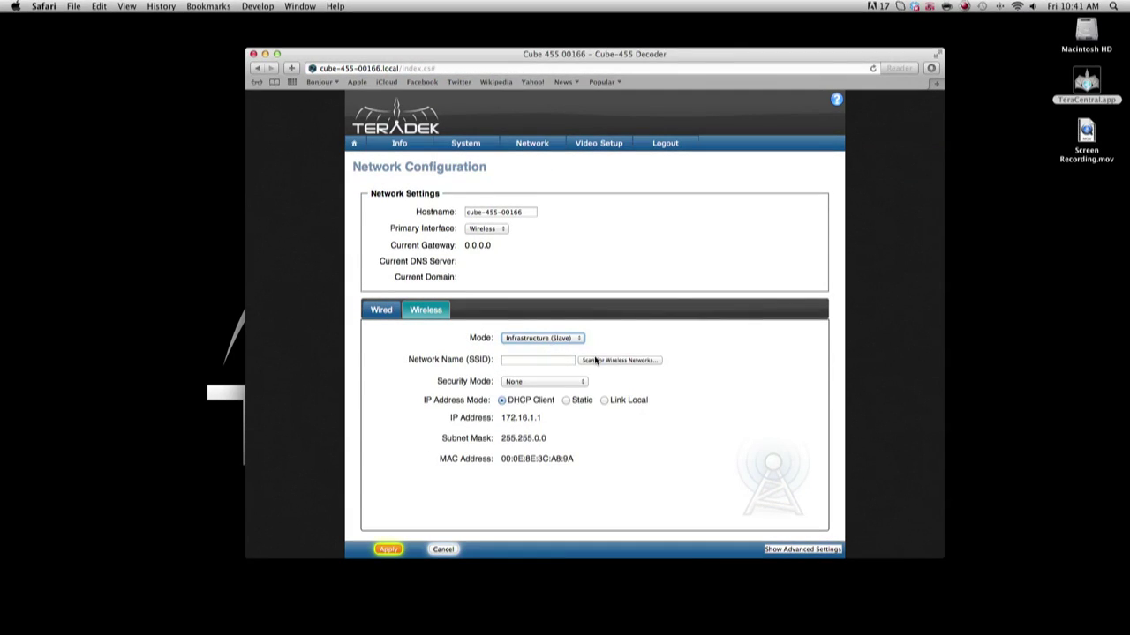
- Scan for wireless networks, choose SALES ROUTER for the decoder, enter the Wi-Fi password and apply the settings
left_click(595, 360)
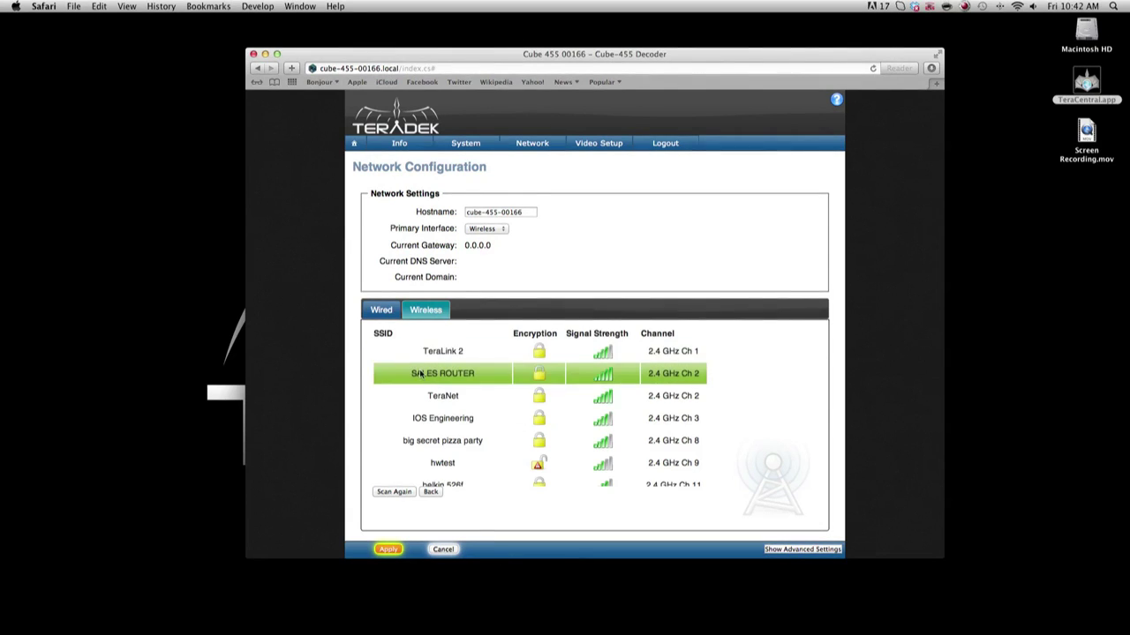
left_click(466, 378)
type("••••••")
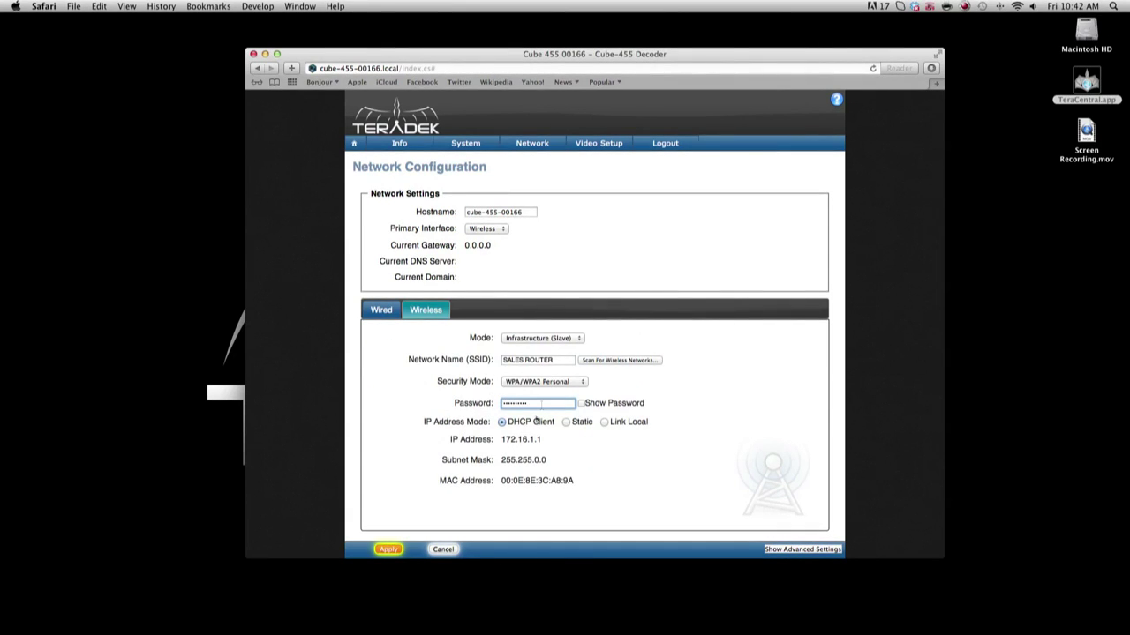
left_click(389, 549)
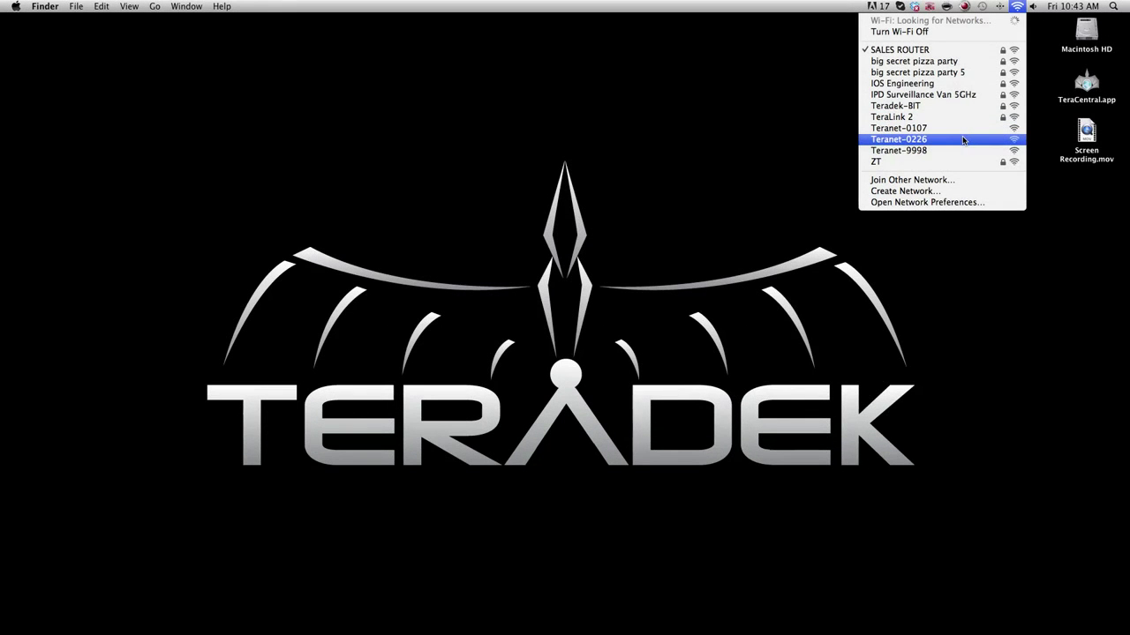
- Connect the computer to SALES ROUTER and sign in to the Cube 455 00166 console through TeraCentral with the admin account's password
left_click(928, 55)
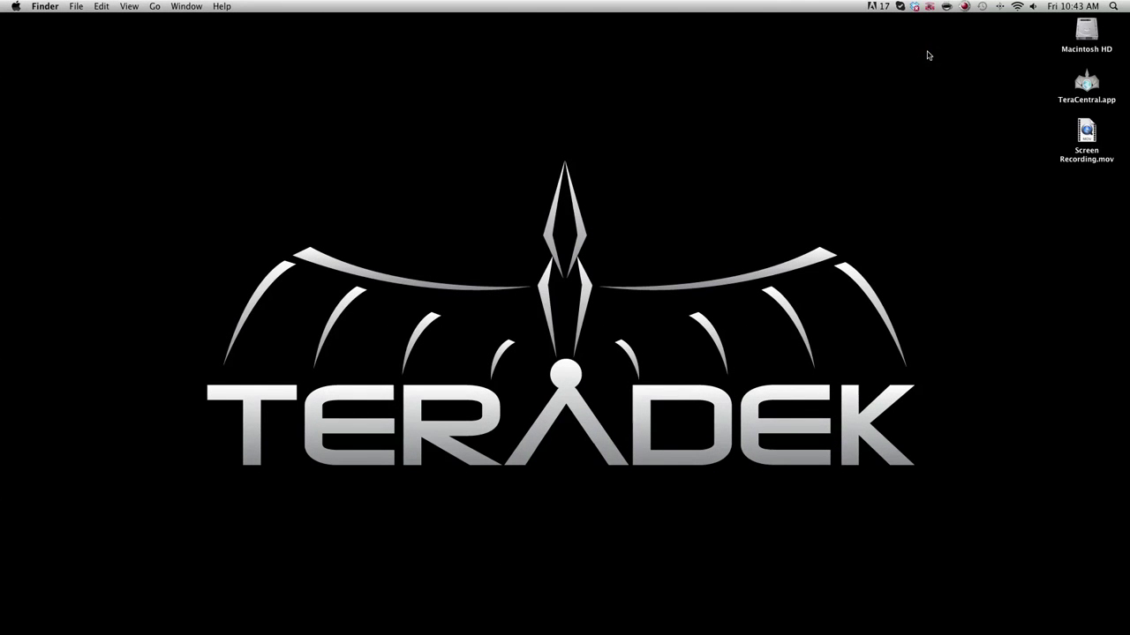
left_click(1086, 84)
double_click(1086, 84)
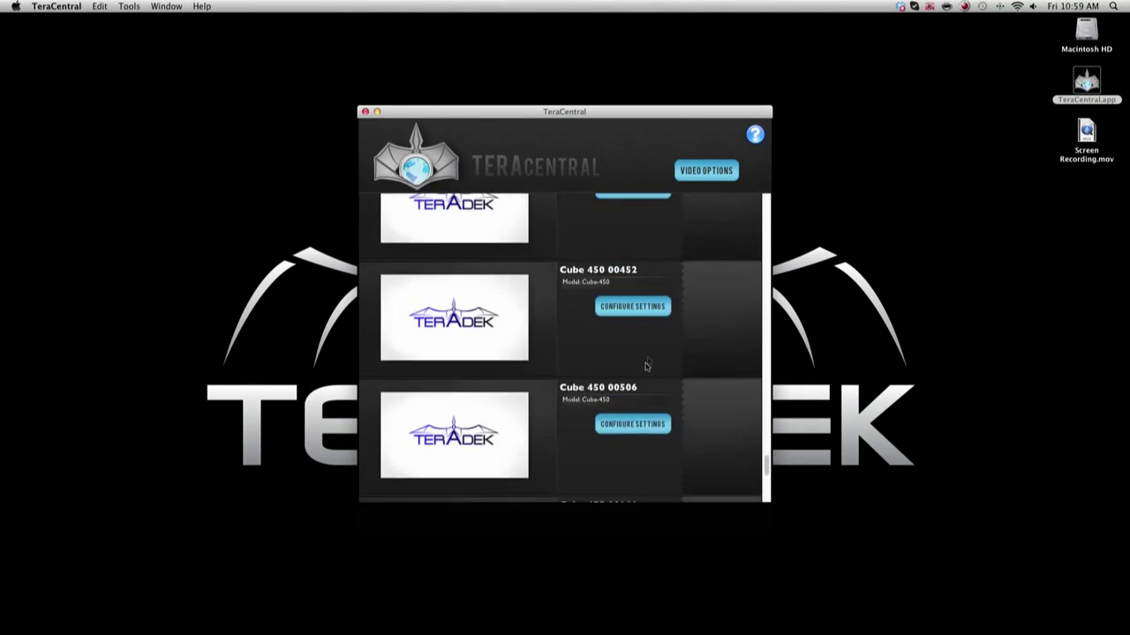
scroll(657, 415, "down", 4)
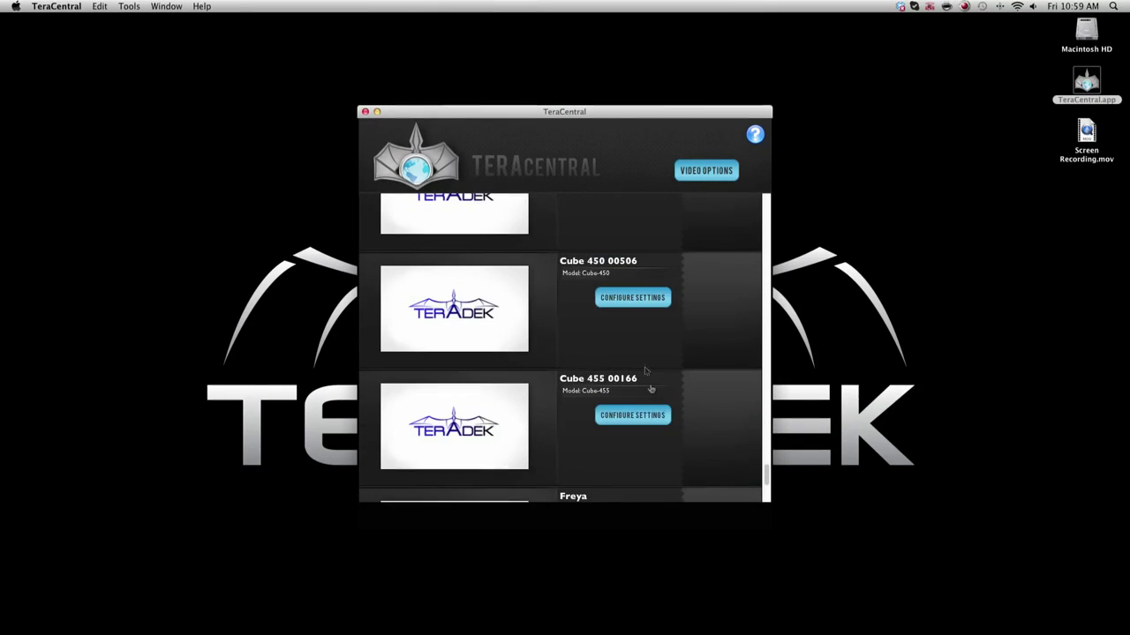
left_click(657, 416)
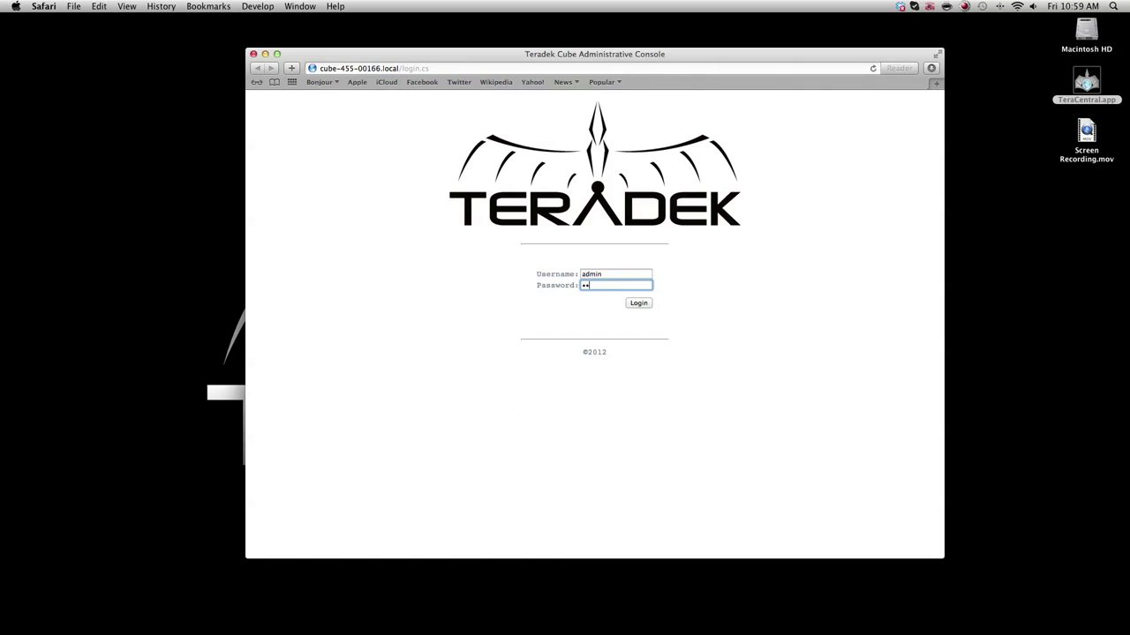
left_click(637, 305)
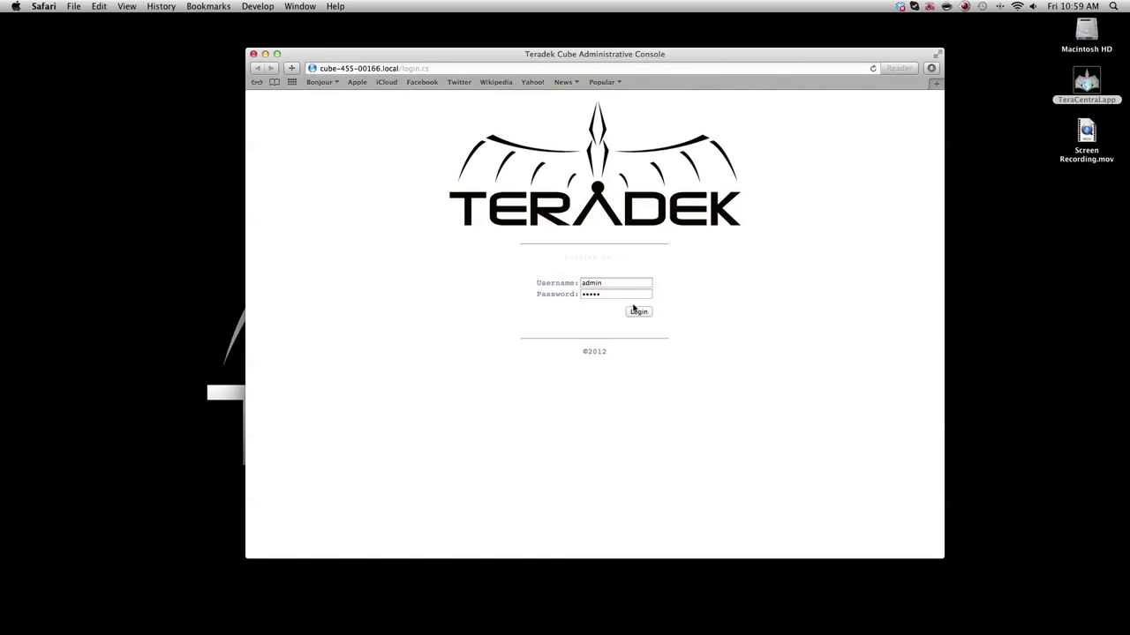
- Open the decoder's video settings and keep the decoder mode on Automatic
left_click(658, 150)
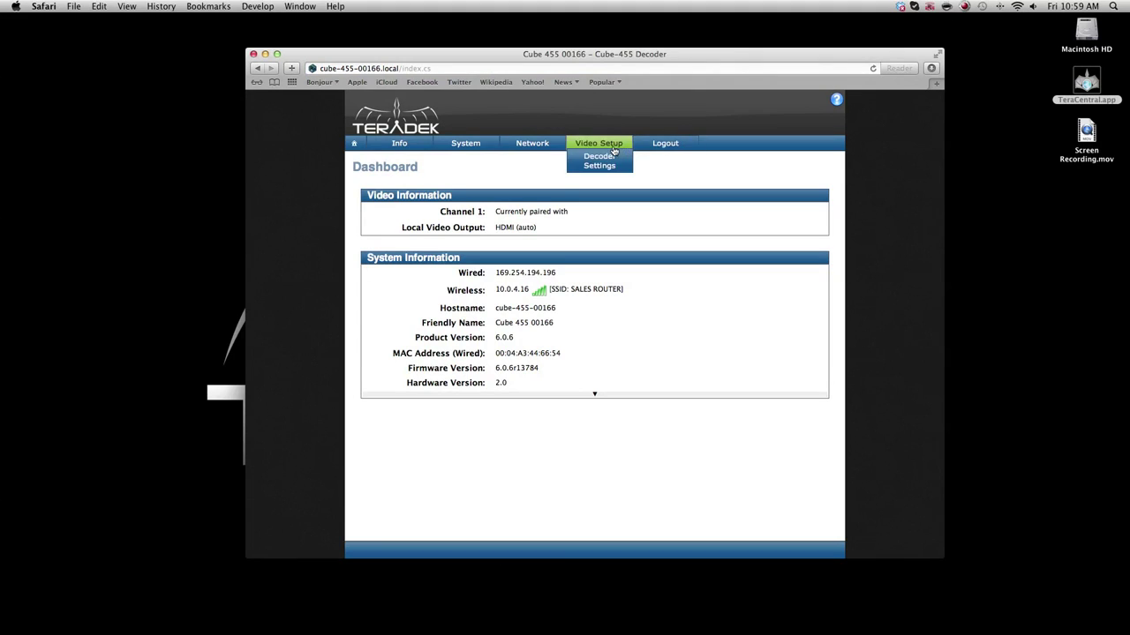
left_click(611, 165)
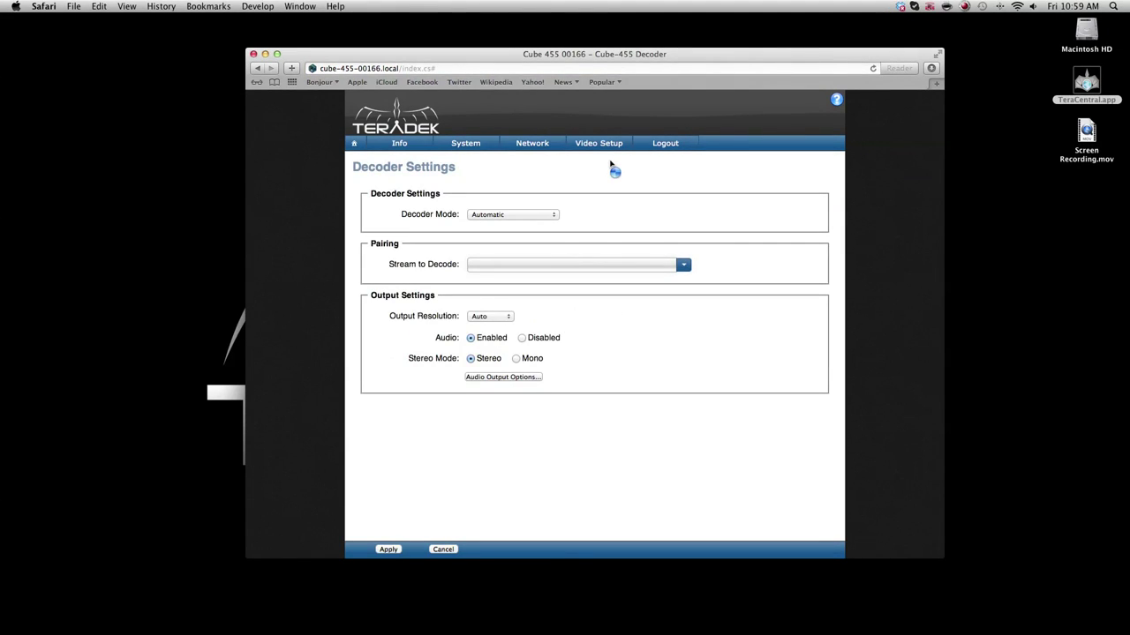
left_click(554, 215)
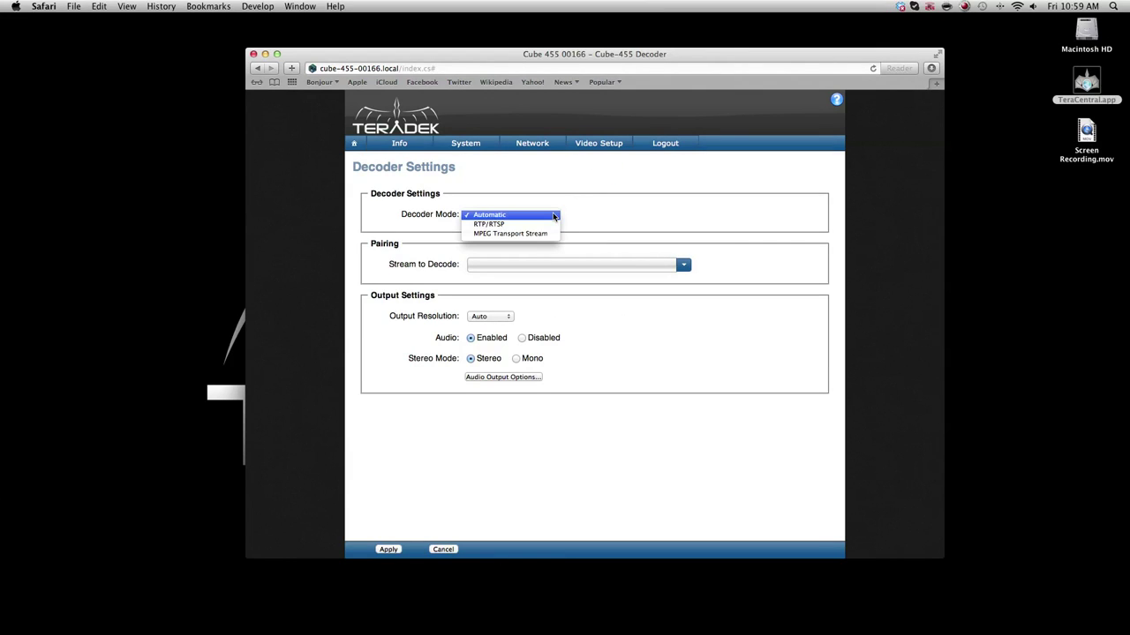
left_click(554, 215)
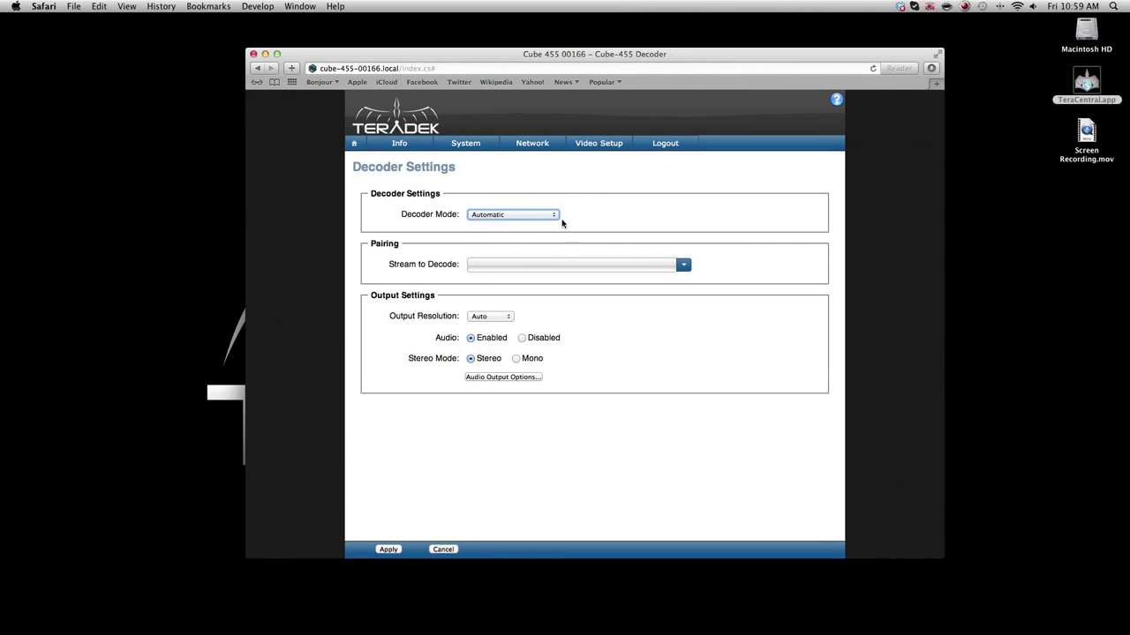
- Pair the decoder with the Cube 155 00223 Channel 1 stream and apply the decoder settings
left_click(684, 267)
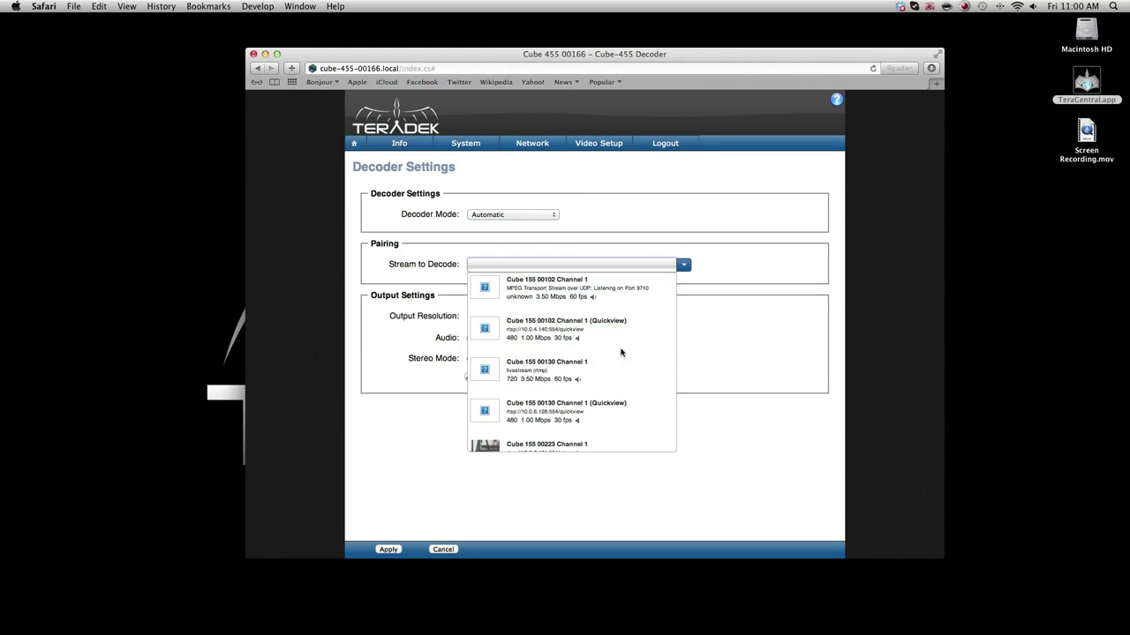
scroll(618, 380, "down", 2)
scroll(619, 380, "down", 1)
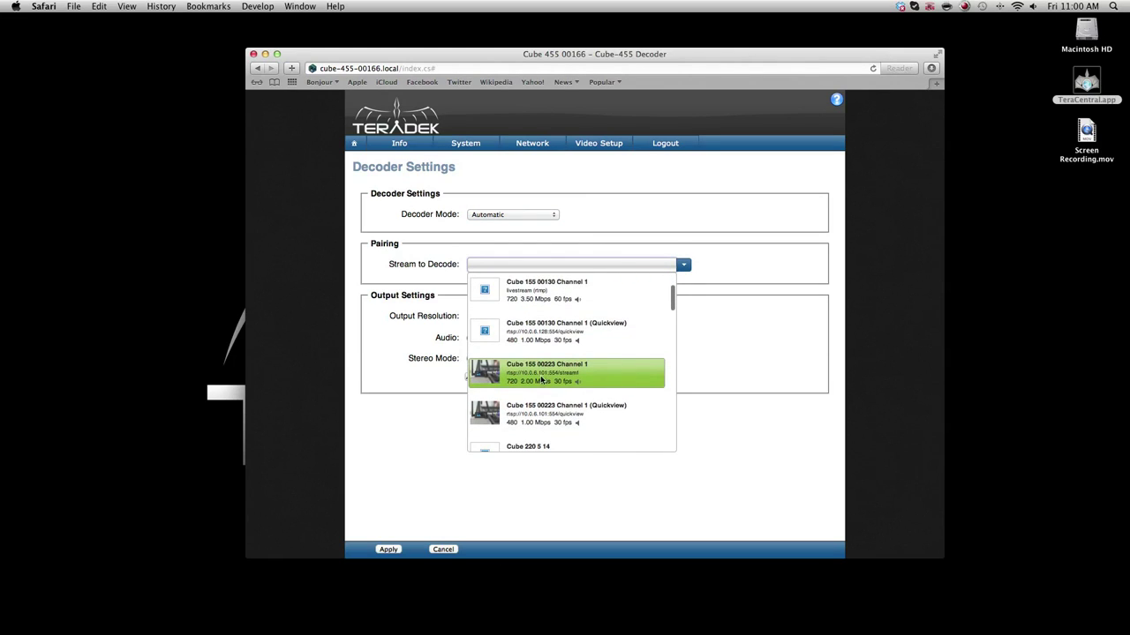
left_click(598, 382)
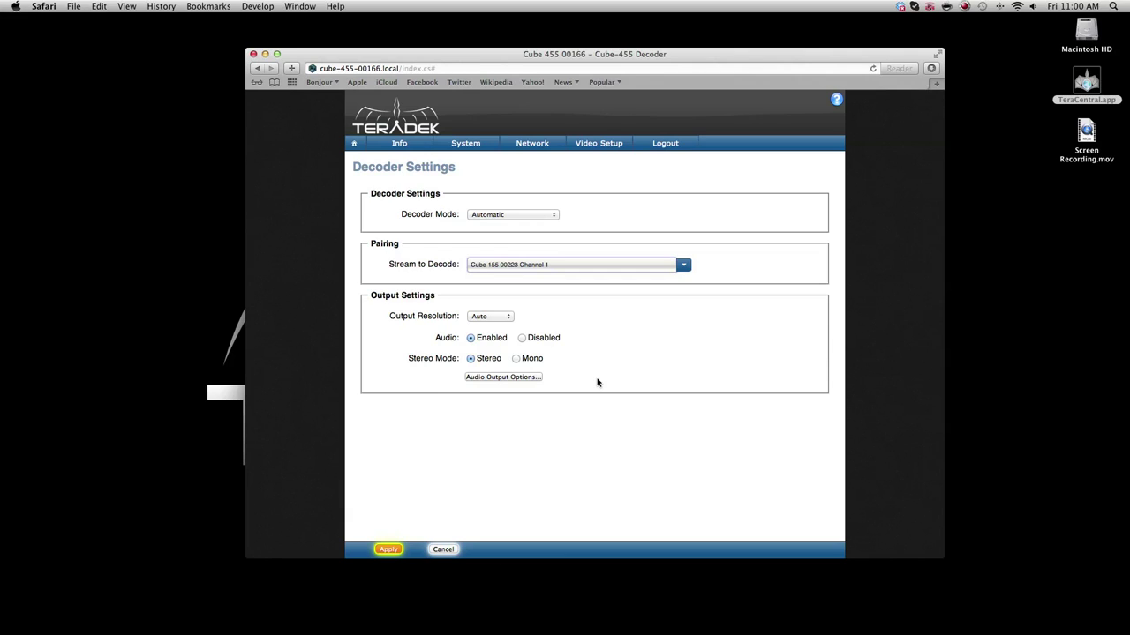
left_click(383, 551)
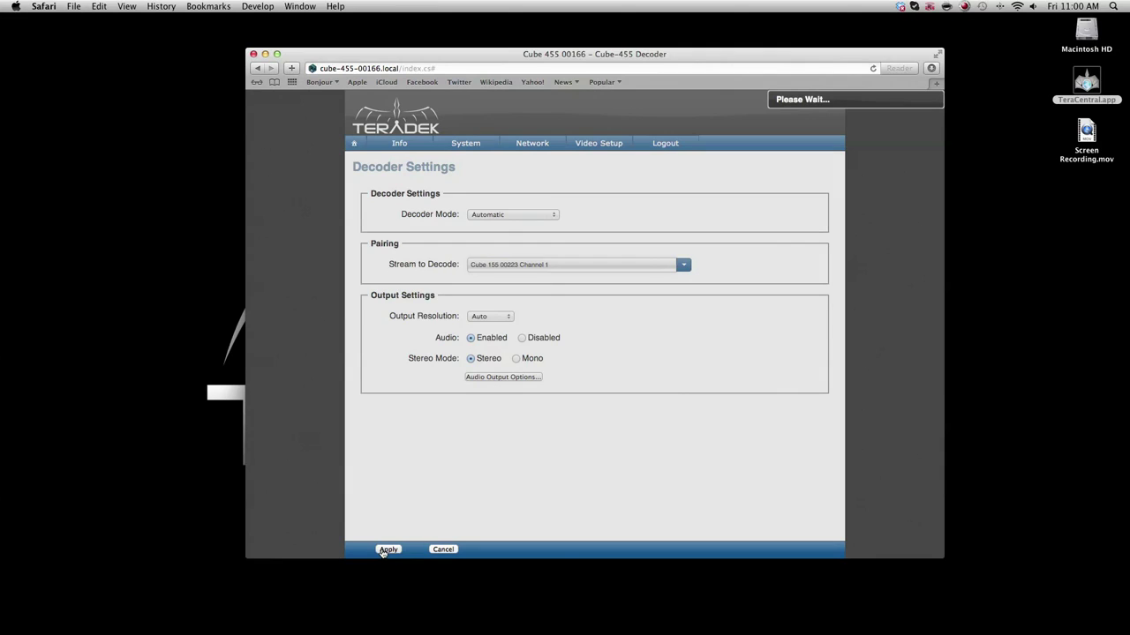